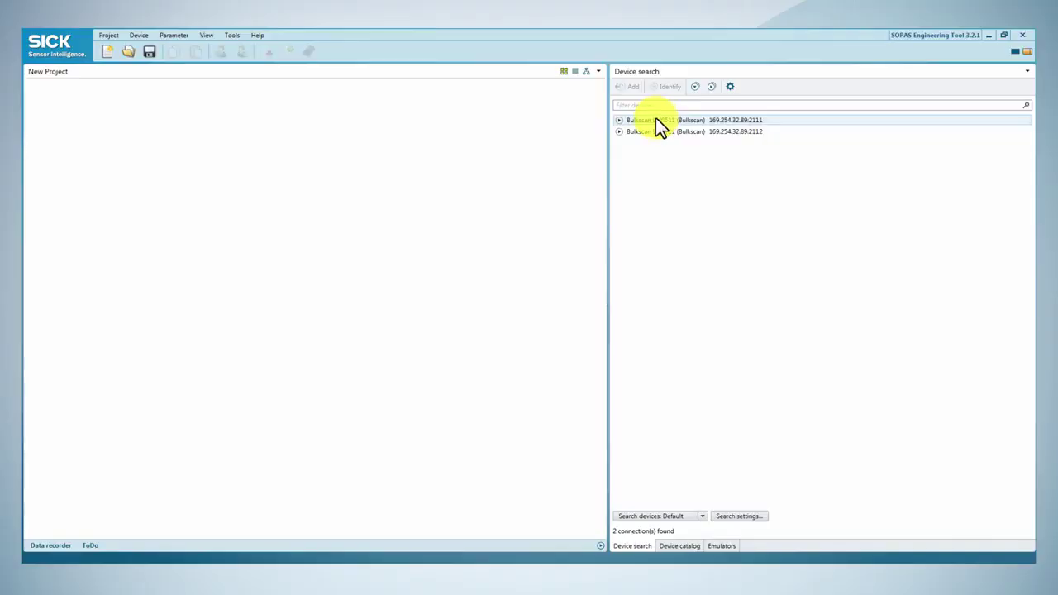
Add the port 2111 Bulkscan LMS511 and enter the Authorized Client login with its password
double_click(654, 118)
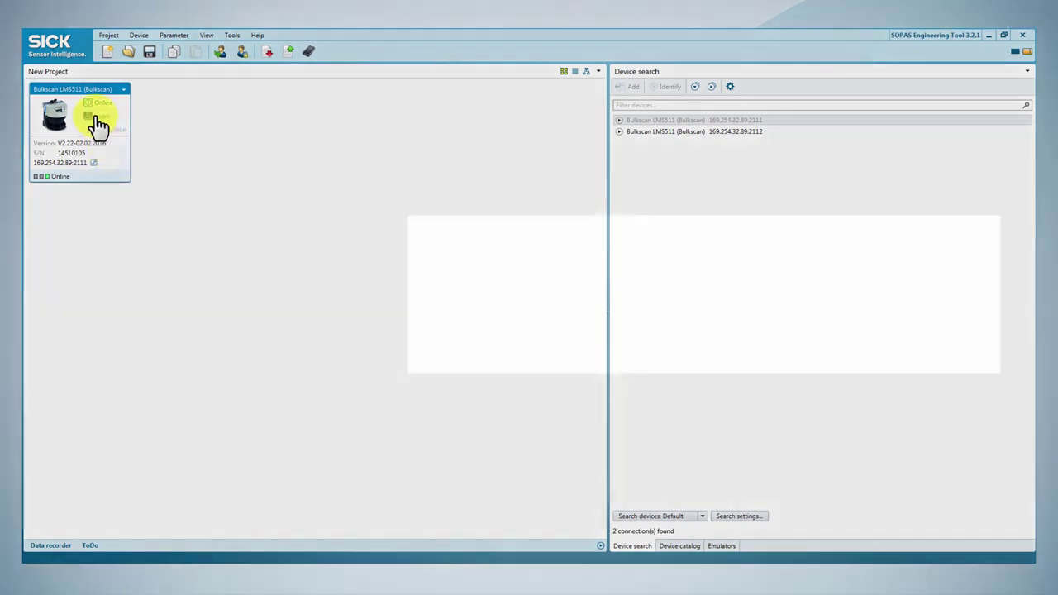
click(98, 117)
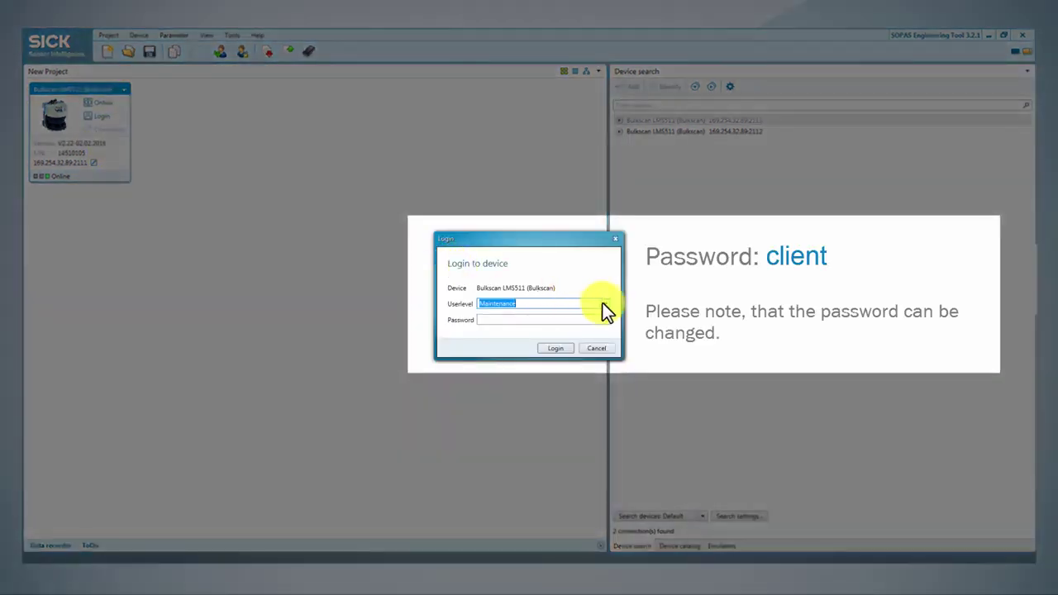
click(605, 303)
click(576, 326)
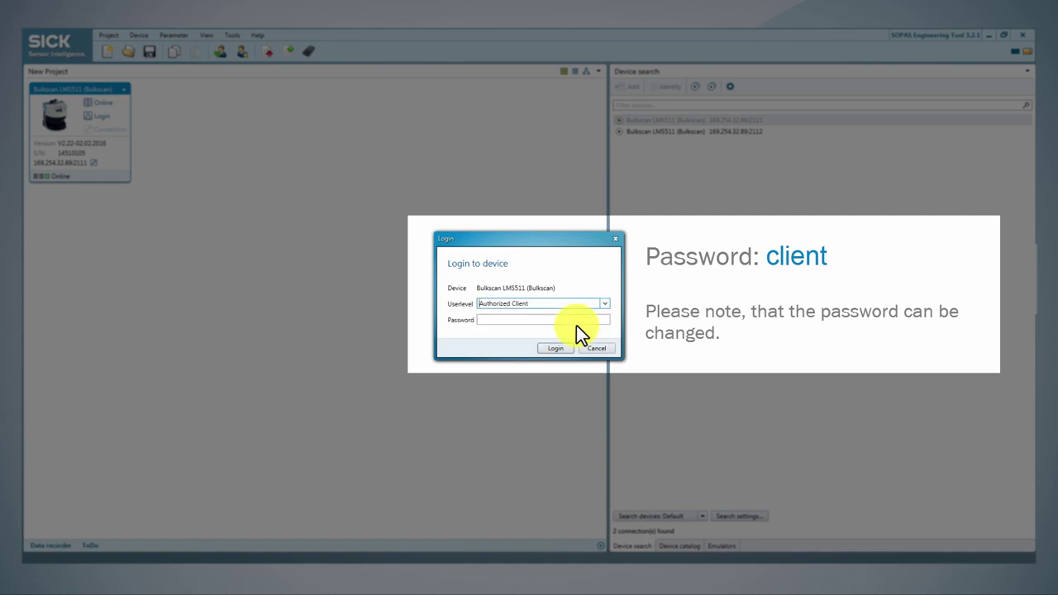
click(561, 321)
text(clie)
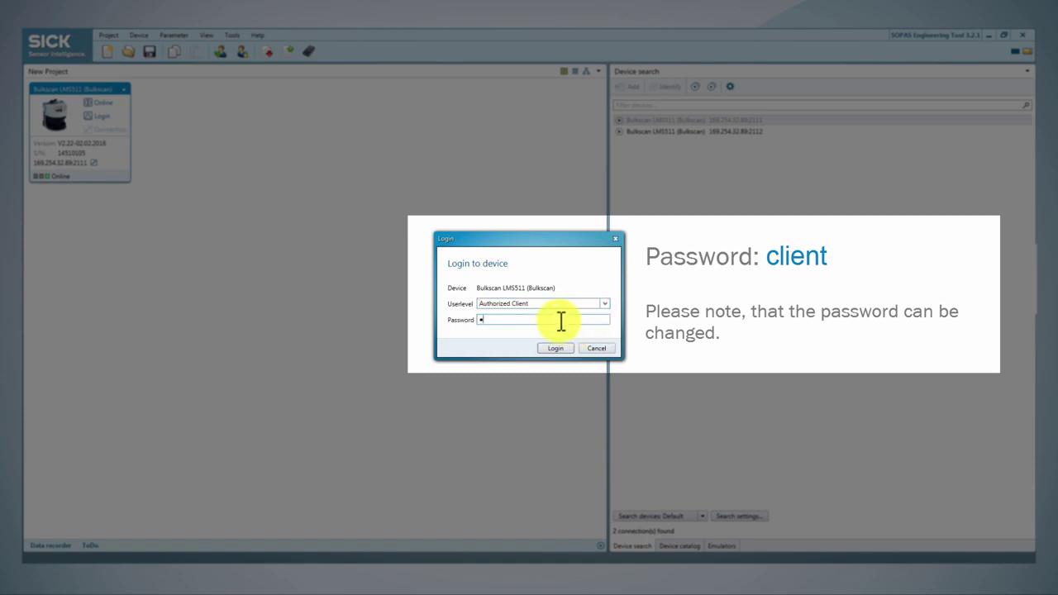
text(nt)
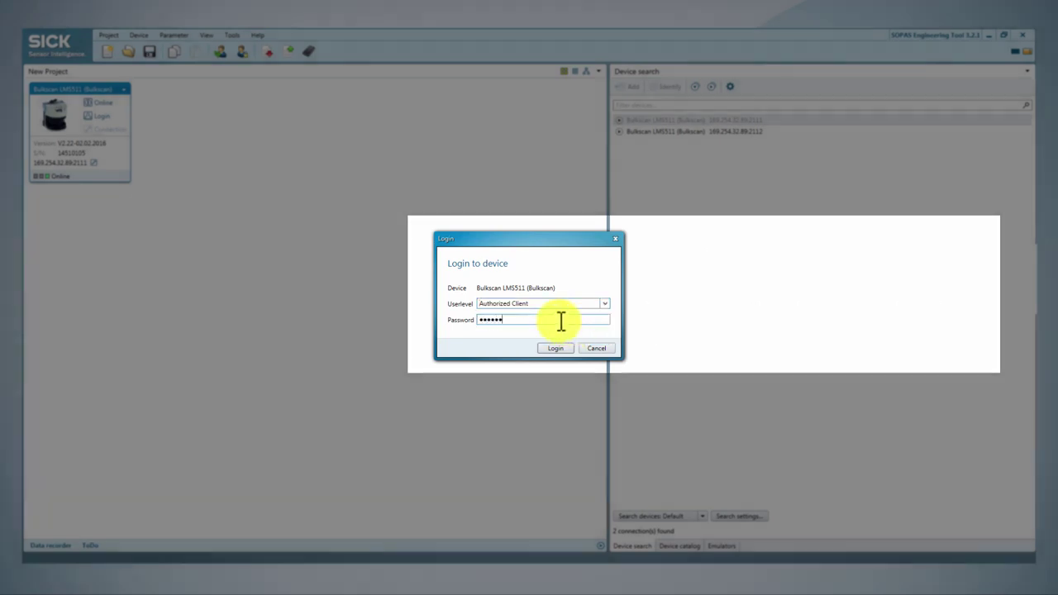
Complete the Authorized Client login and open the Bulkscan LMS511 device window on Monitor
click(558, 347)
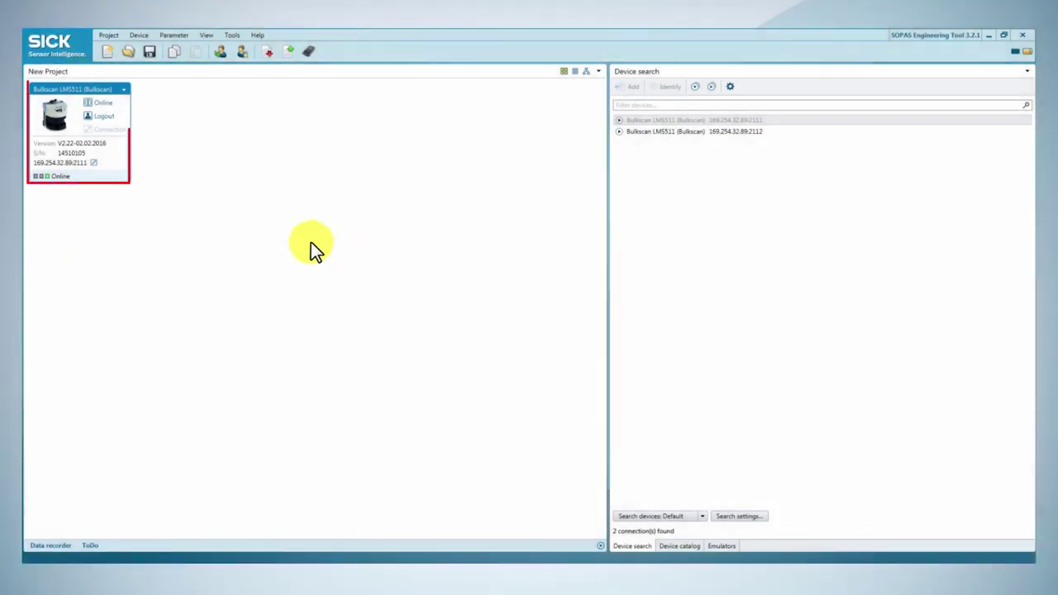
double_click(111, 158)
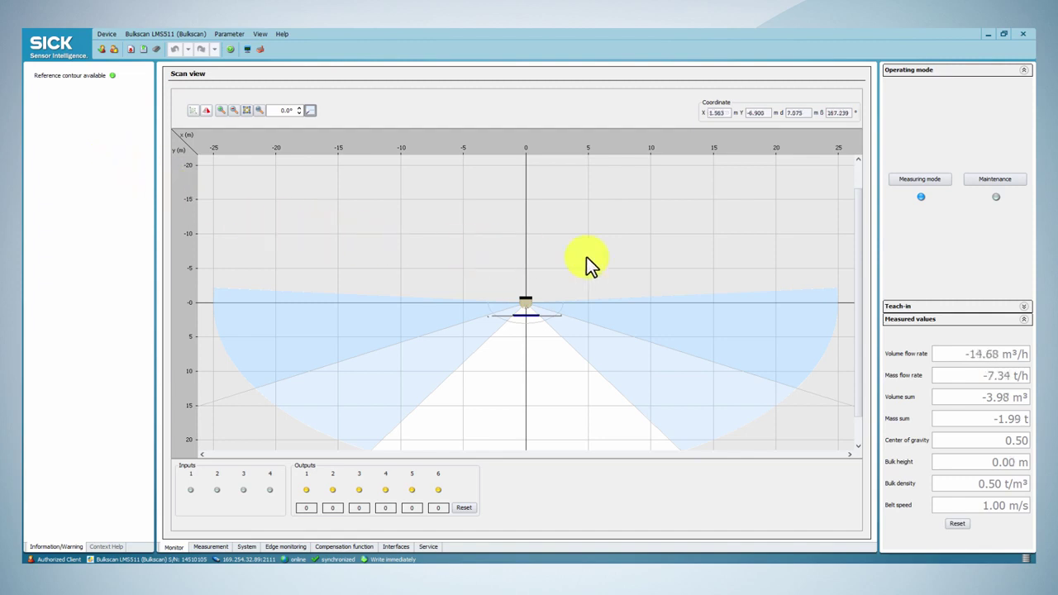
Enter maintenance mode and teach the reference contour from -30° to 30° up to 3000 mm
click(991, 181)
click(939, 307)
double_click(918, 140)
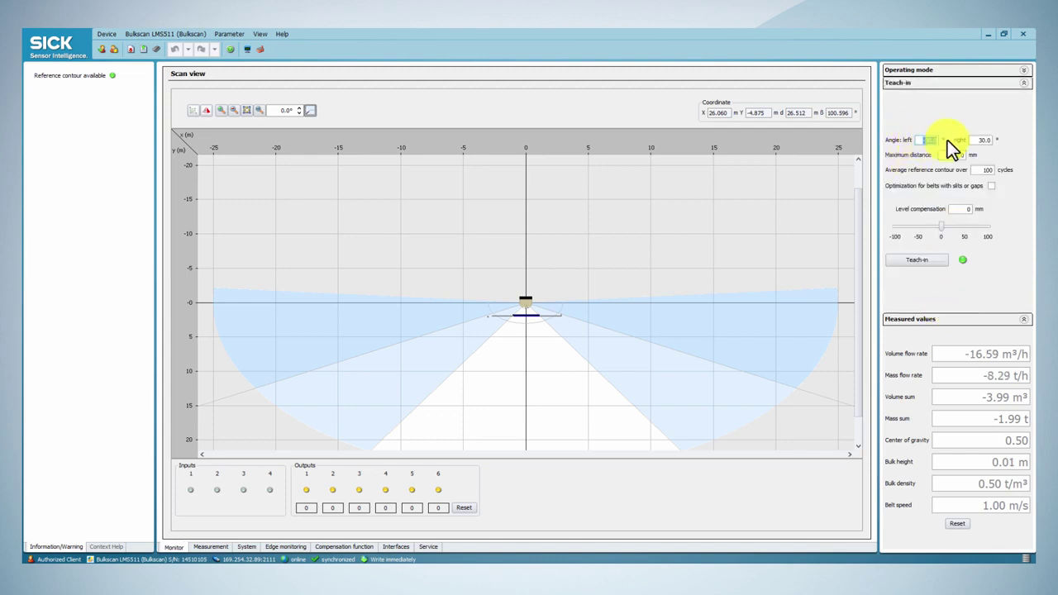
double_click(984, 140)
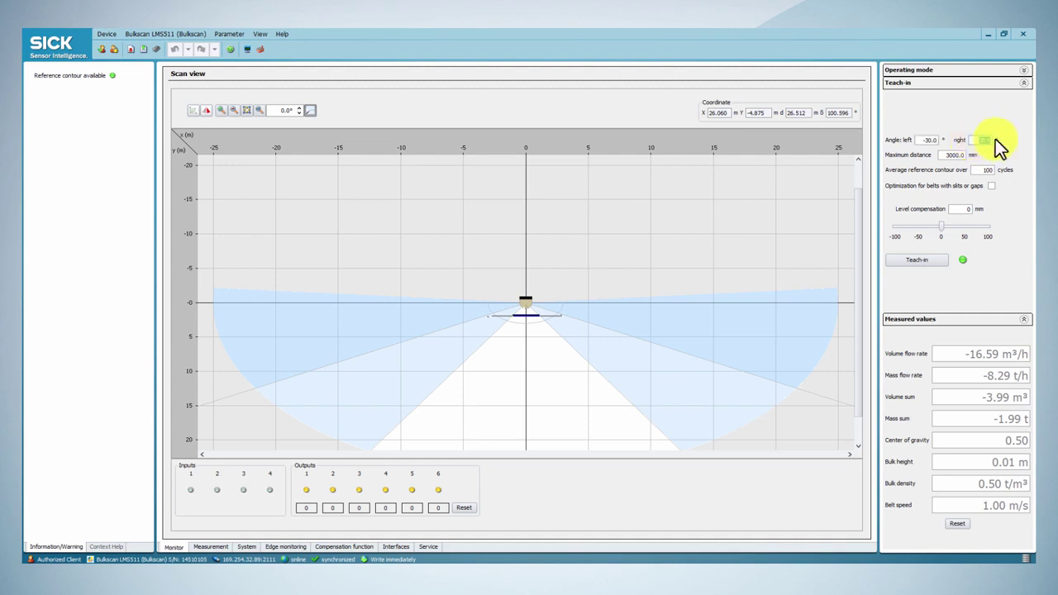
double_click(952, 155)
click(920, 259)
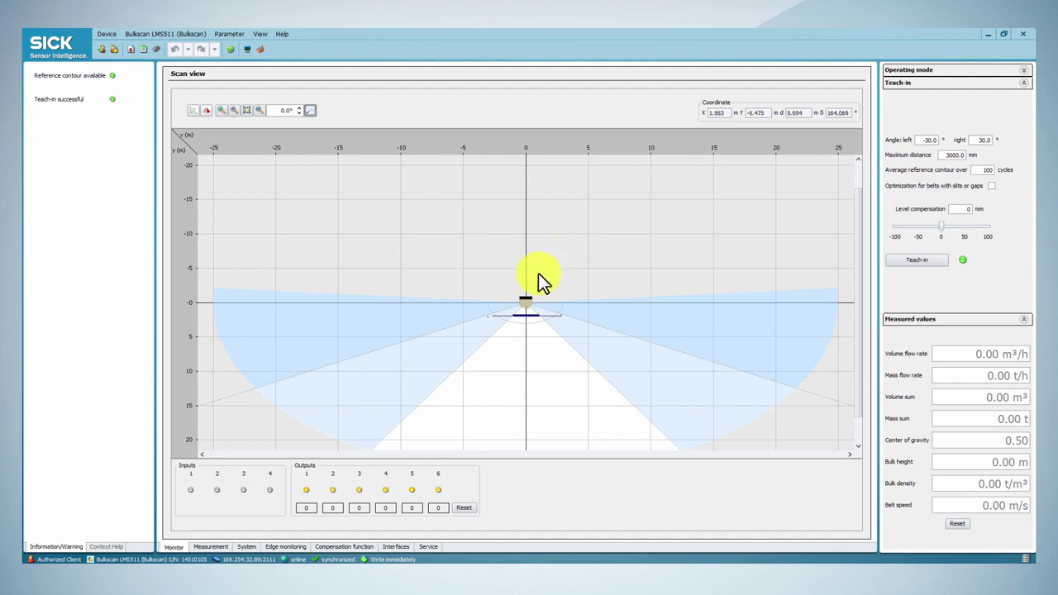
On the Measurement page, keep belt speed fixed at 1 m/s and bulk density fixed at 0.5 t/m³
click(213, 547)
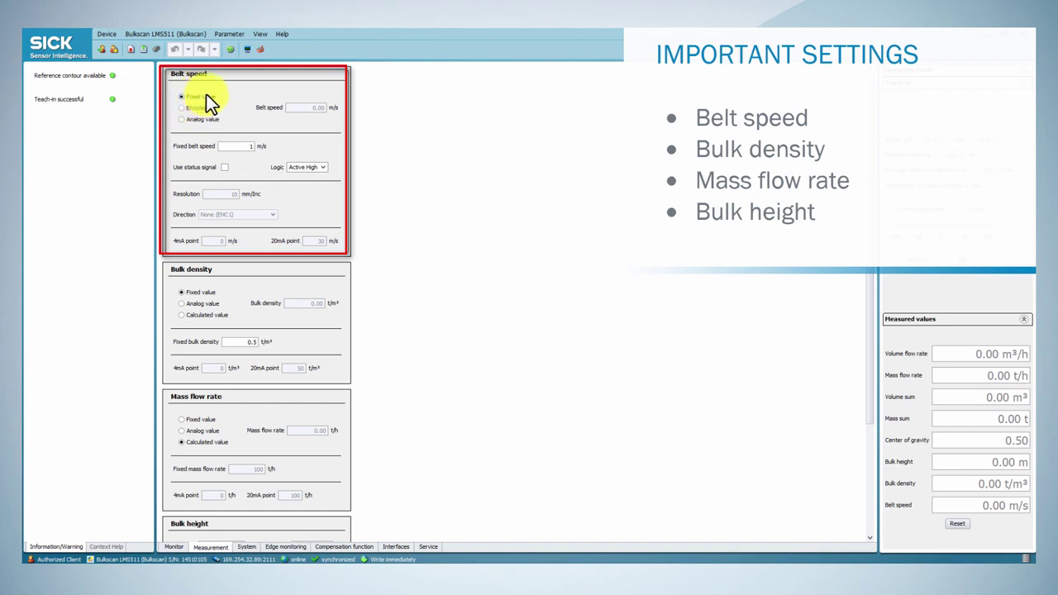
click(198, 108)
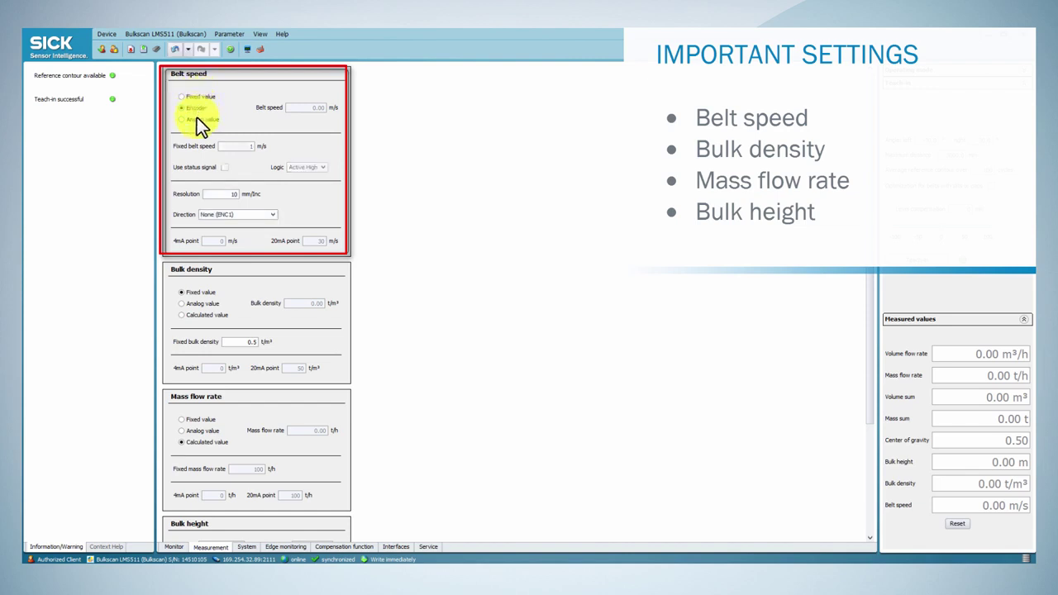
click(197, 118)
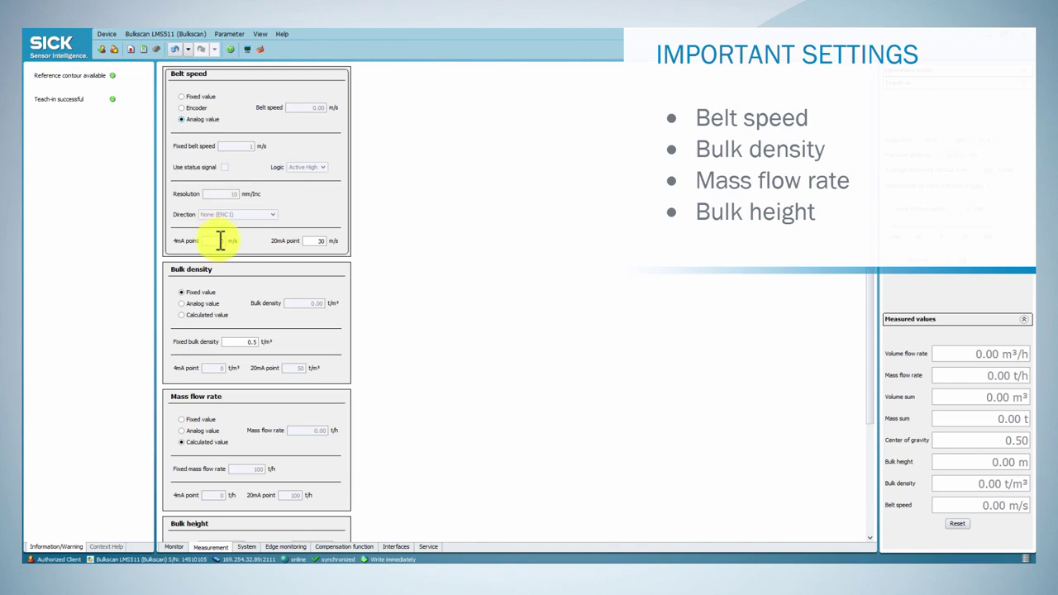
click(192, 97)
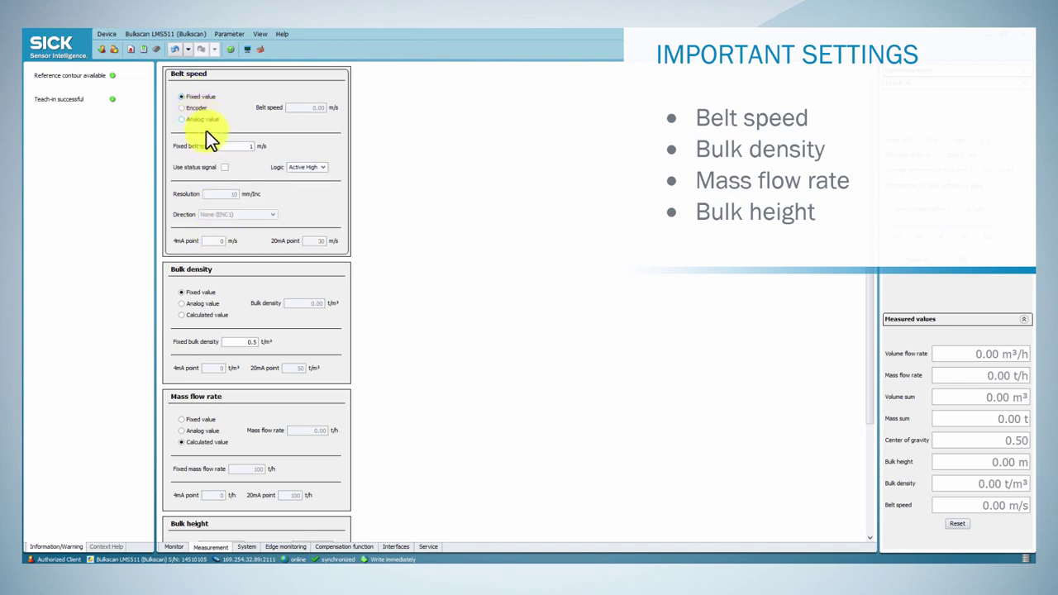
click(198, 303)
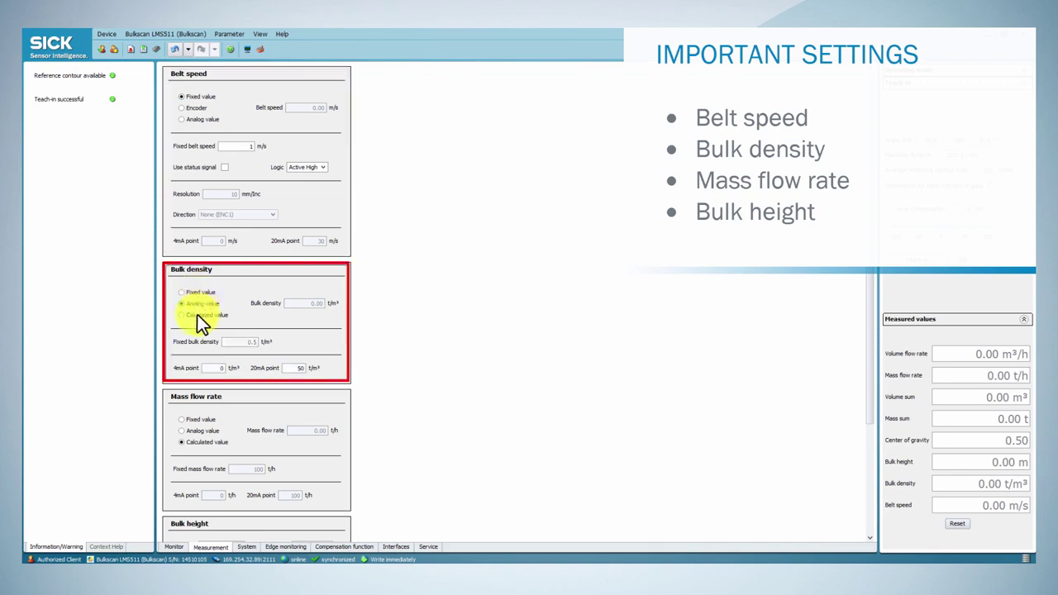
click(190, 292)
Keep mass flow rate calculated and set the bulk height strategy to highest point
click(185, 431)
click(183, 442)
scroll(198, 525, down, 3)
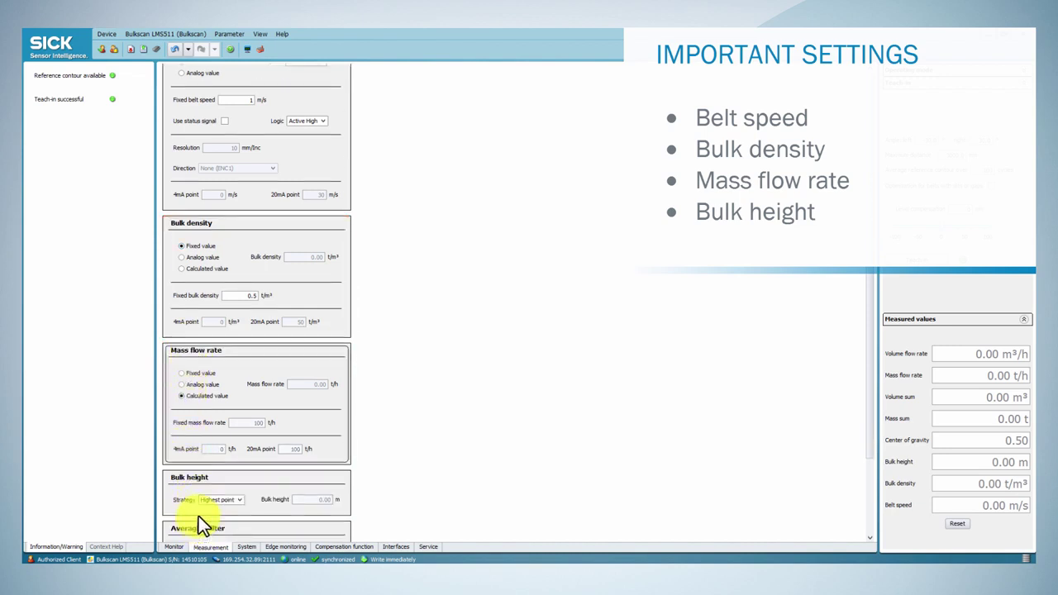
scroll(198, 478, down, 1)
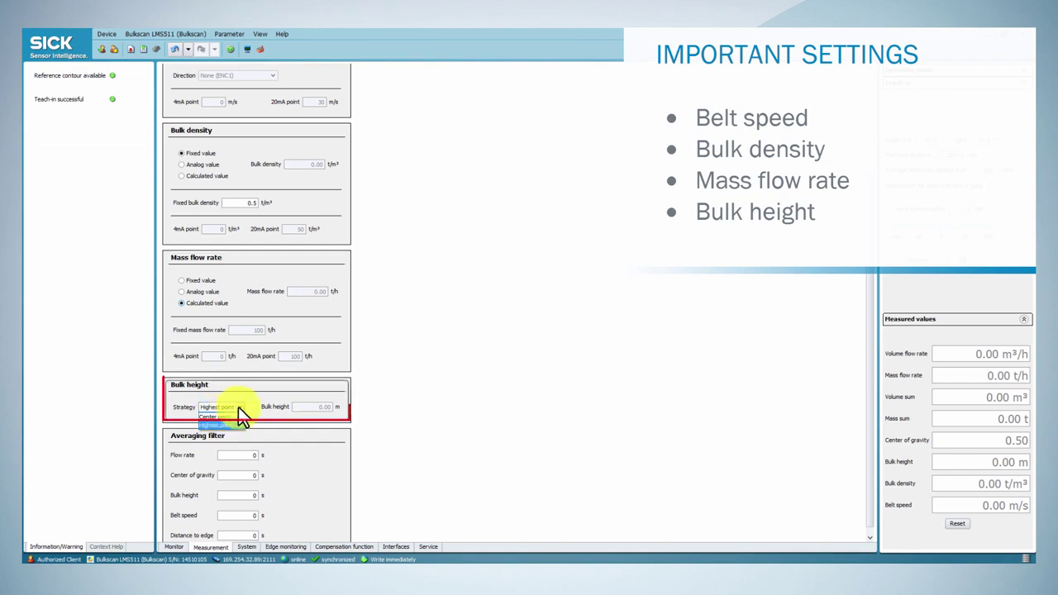
click(235, 407)
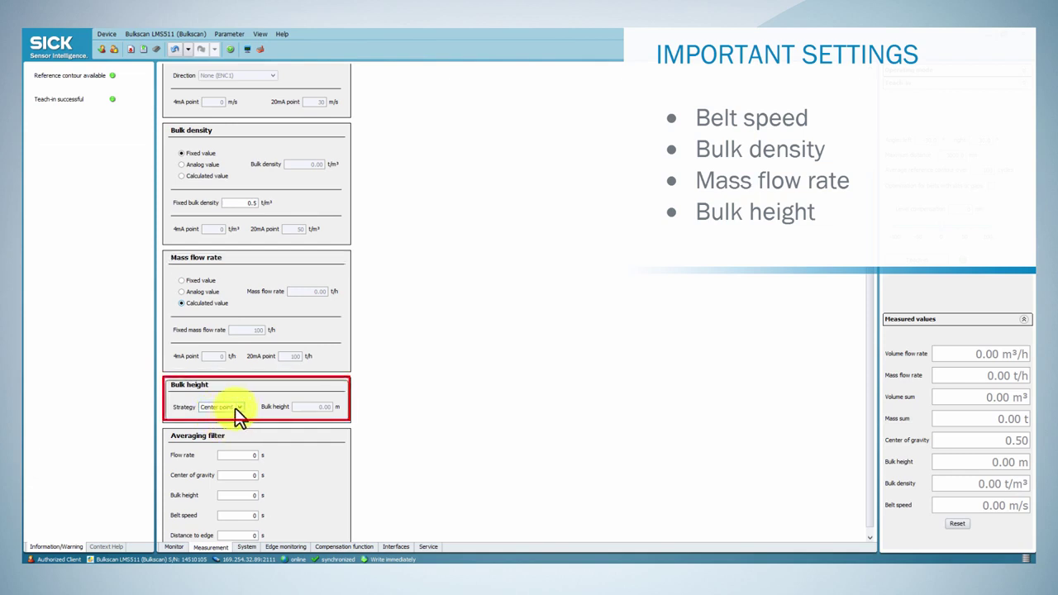
click(233, 418)
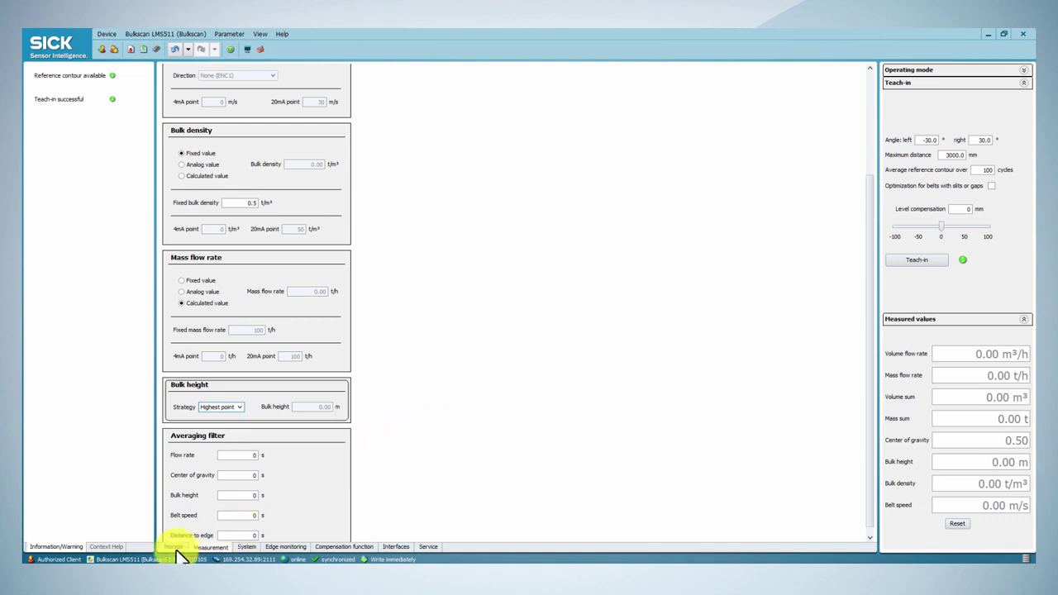
Back on the Monitor view, switch the Bulkscan from maintenance to measuring mode
click(176, 547)
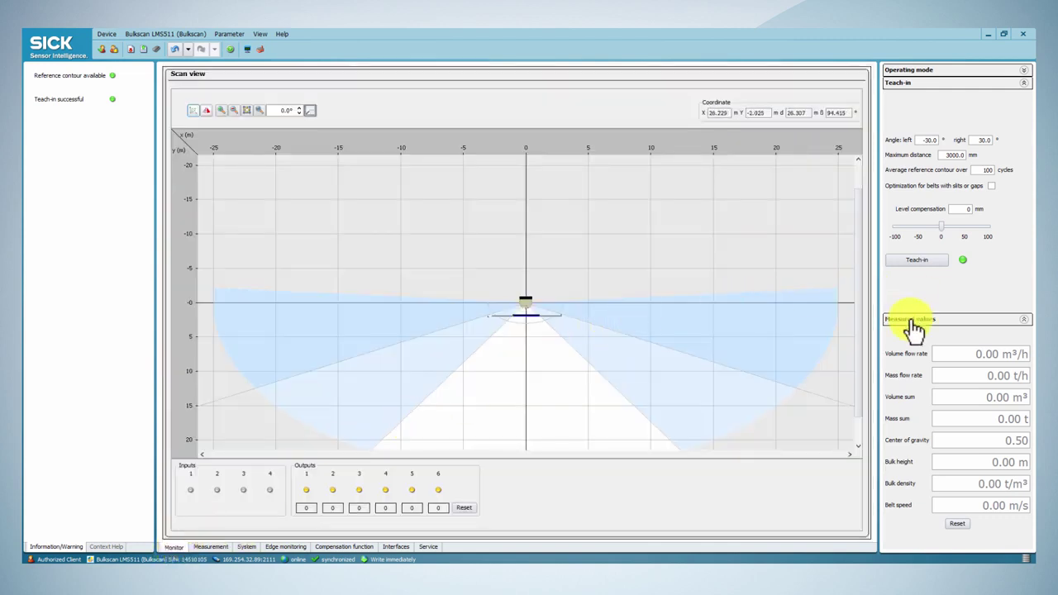
click(904, 85)
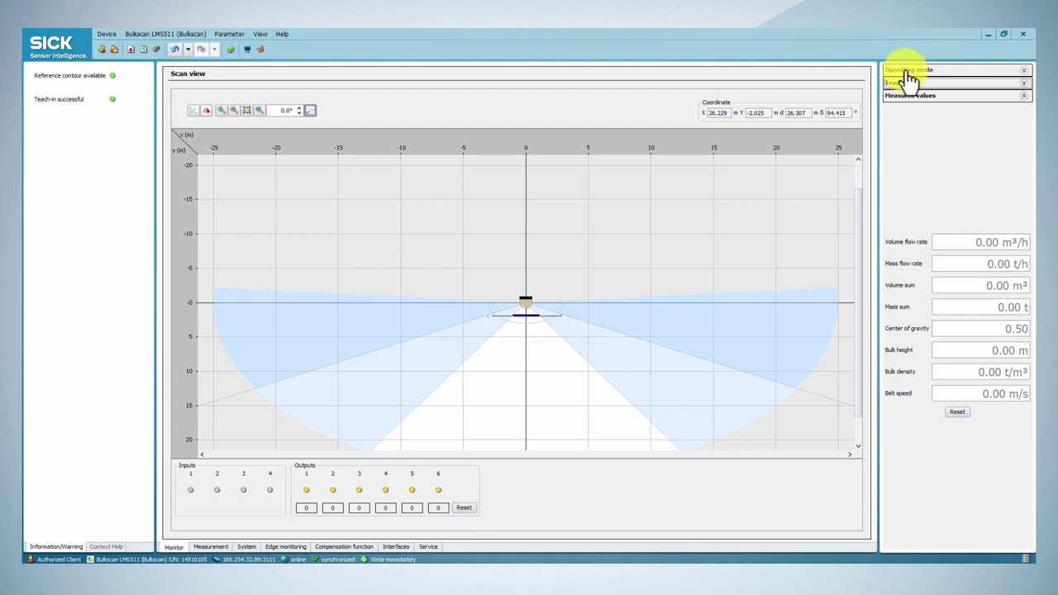
click(908, 71)
click(912, 180)
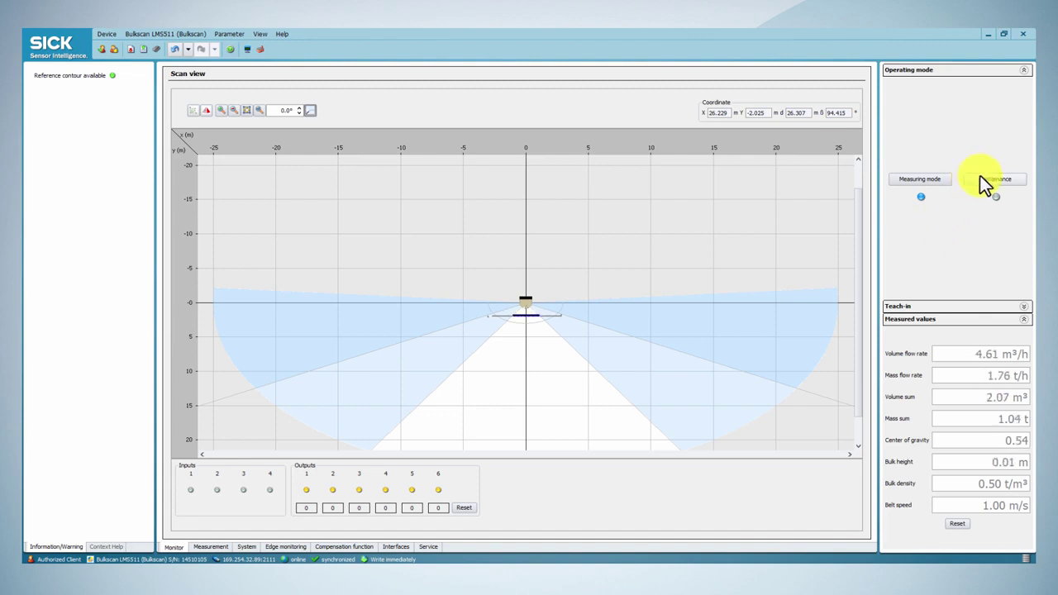
On the System tolerances, set vibration tolerance to 6 % and leave below-contour points counted
click(238, 547)
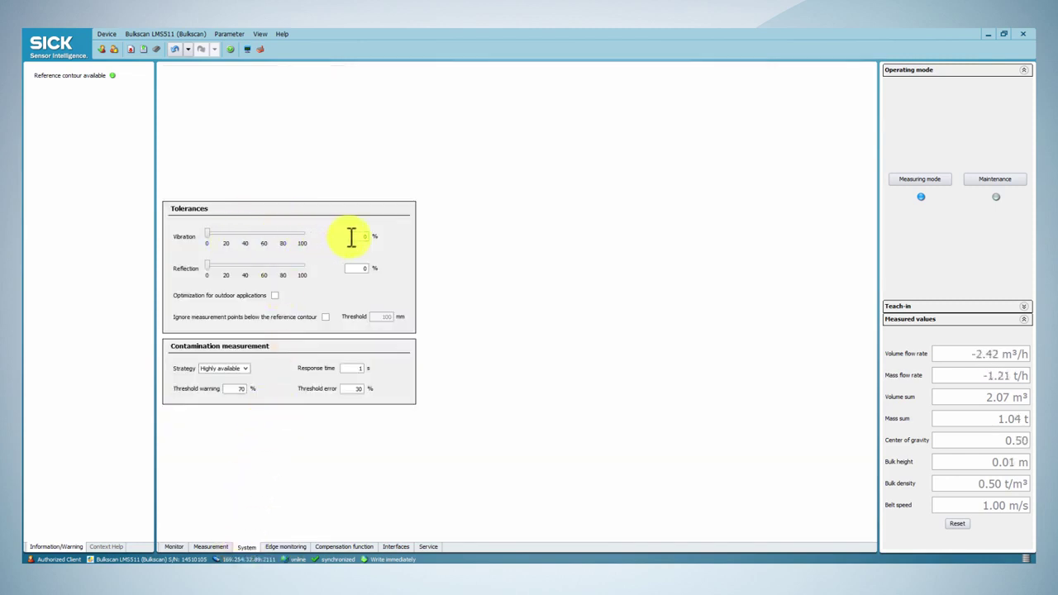
drag(207, 234, 212, 234)
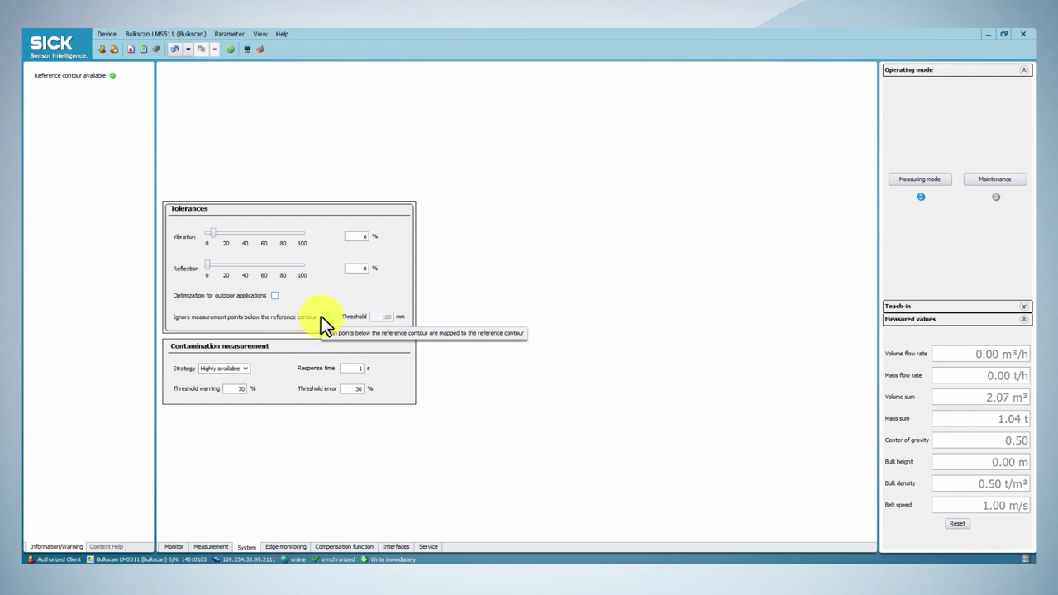
click(324, 316)
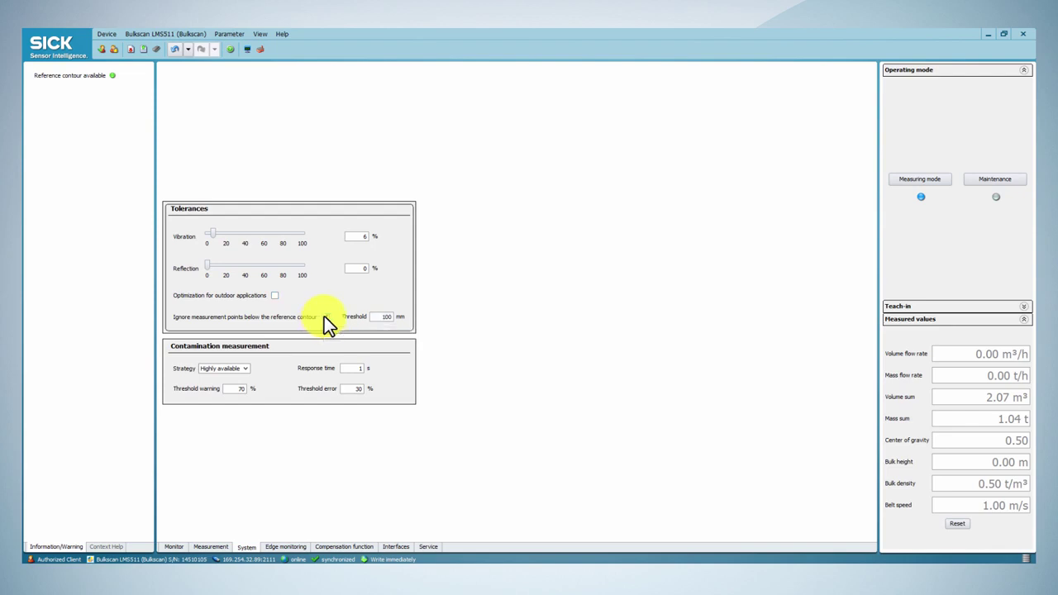
click(324, 316)
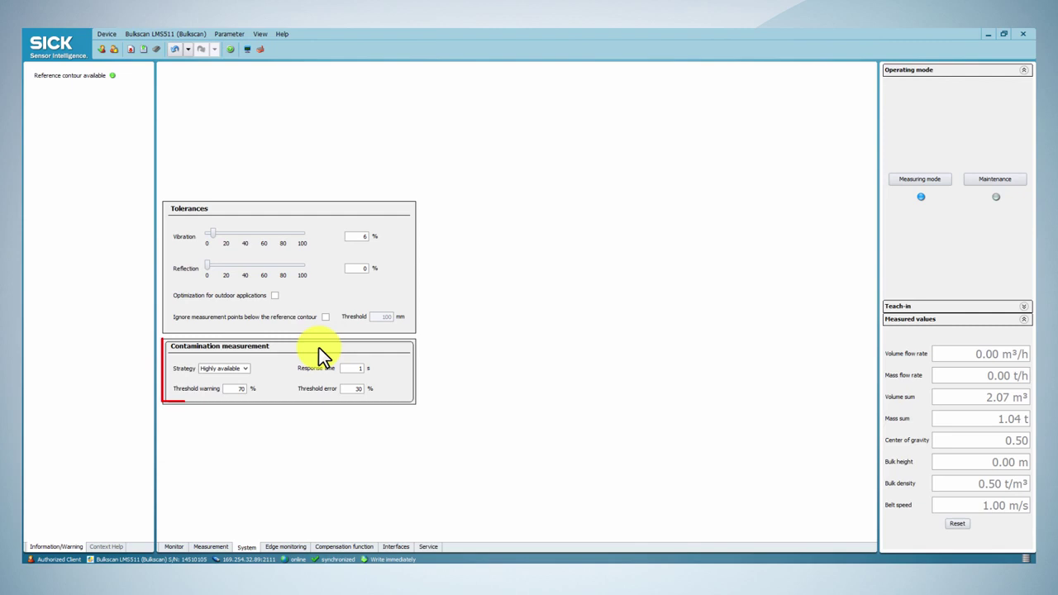
Keep the Highly available contamination strategy with 70%/30% thresholds, then switch to maintenance mode
click(249, 367)
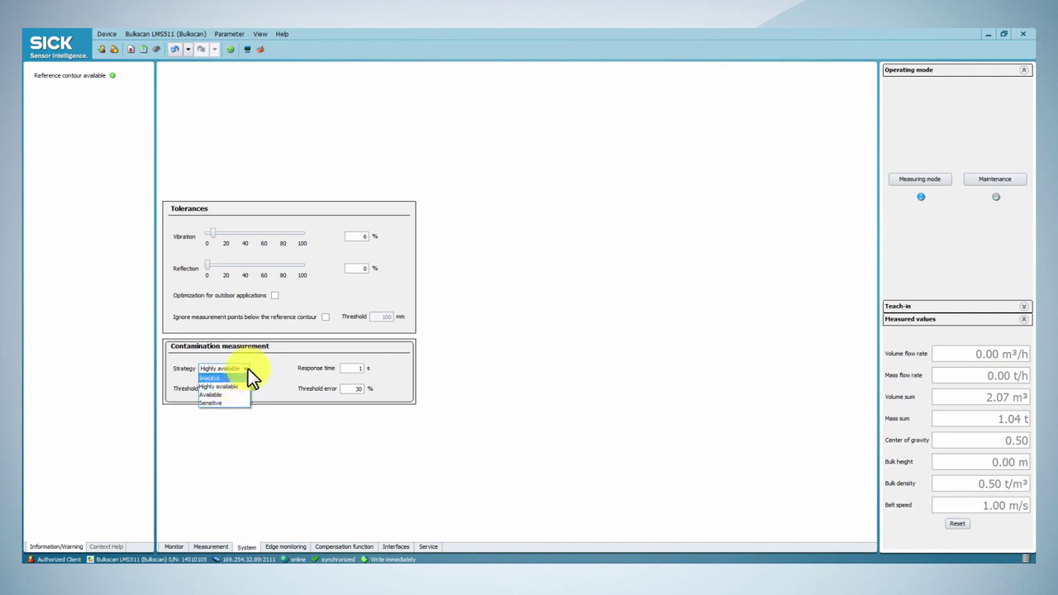
click(248, 369)
double_click(239, 389)
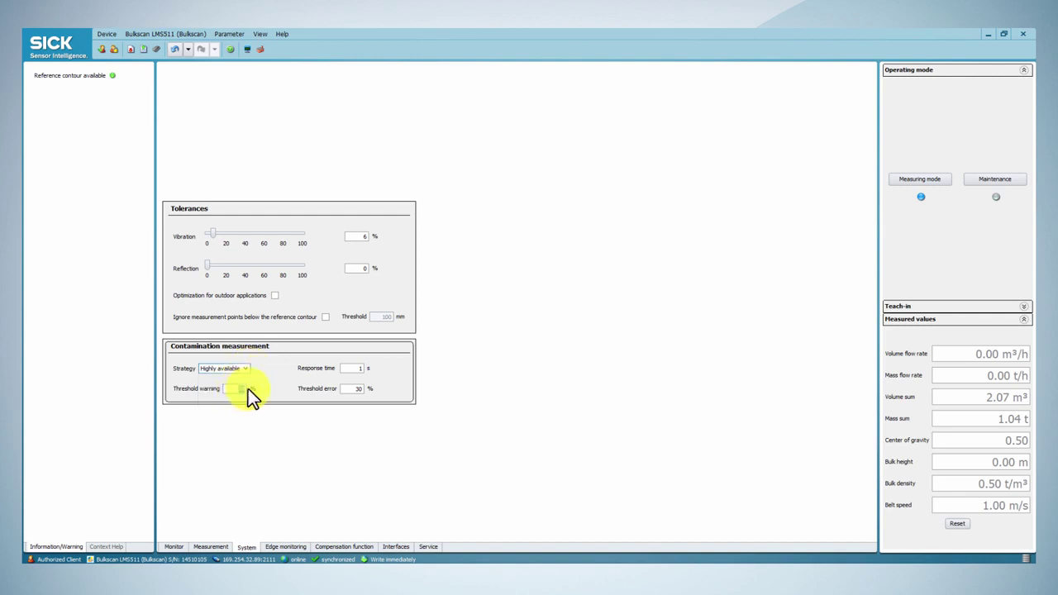
click(347, 386)
double_click(363, 368)
click(970, 178)
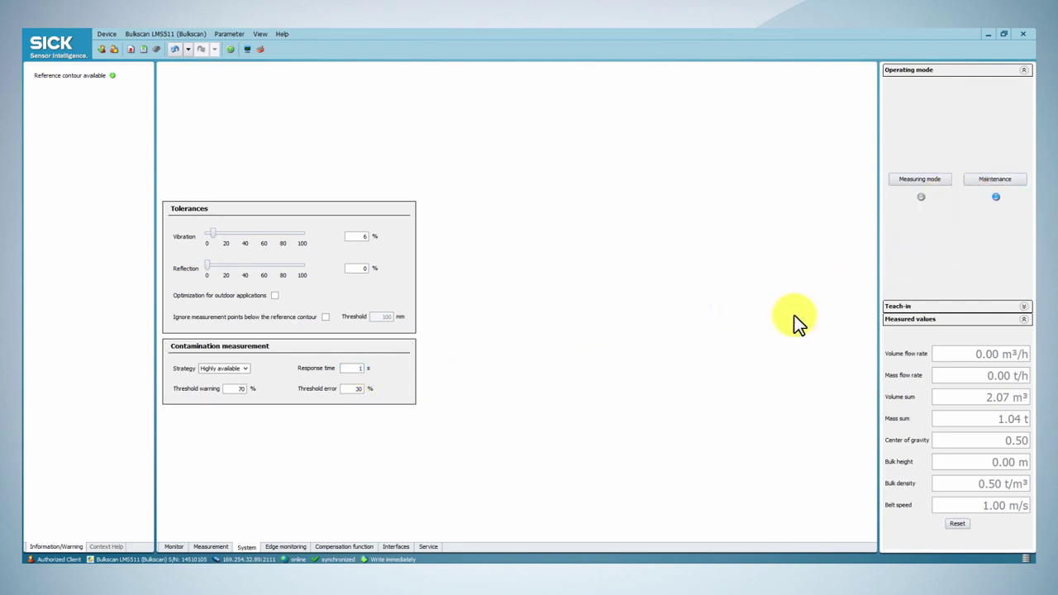
Open Edge monitoring and review the left and right bulk edge warning distances
click(278, 546)
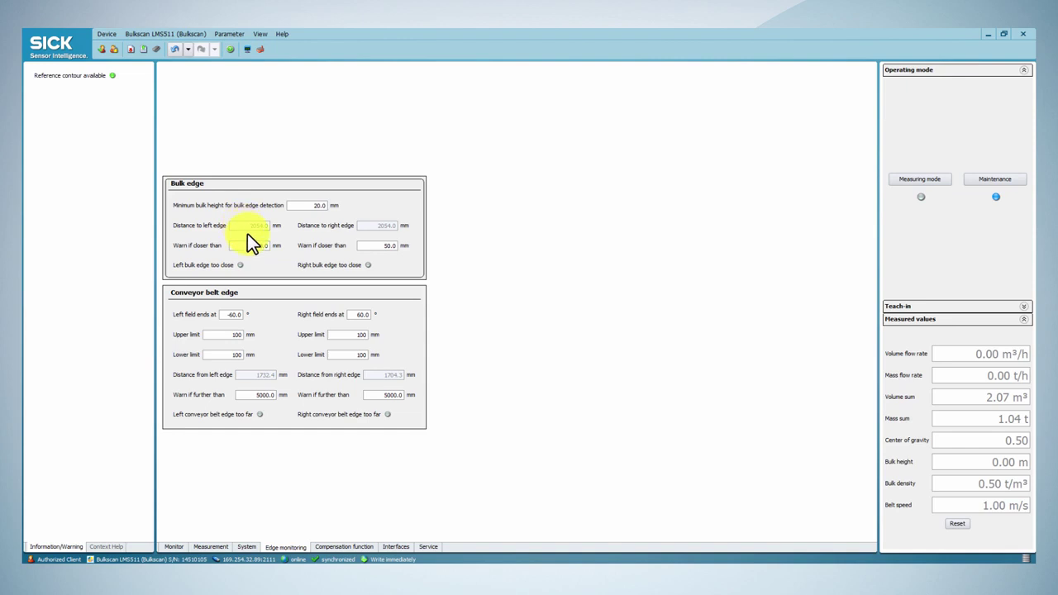
drag(249, 245, 277, 245)
drag(367, 244, 405, 246)
Review the conveyor belt edge upper limits, lower limits and warning distances on both sides
click(282, 294)
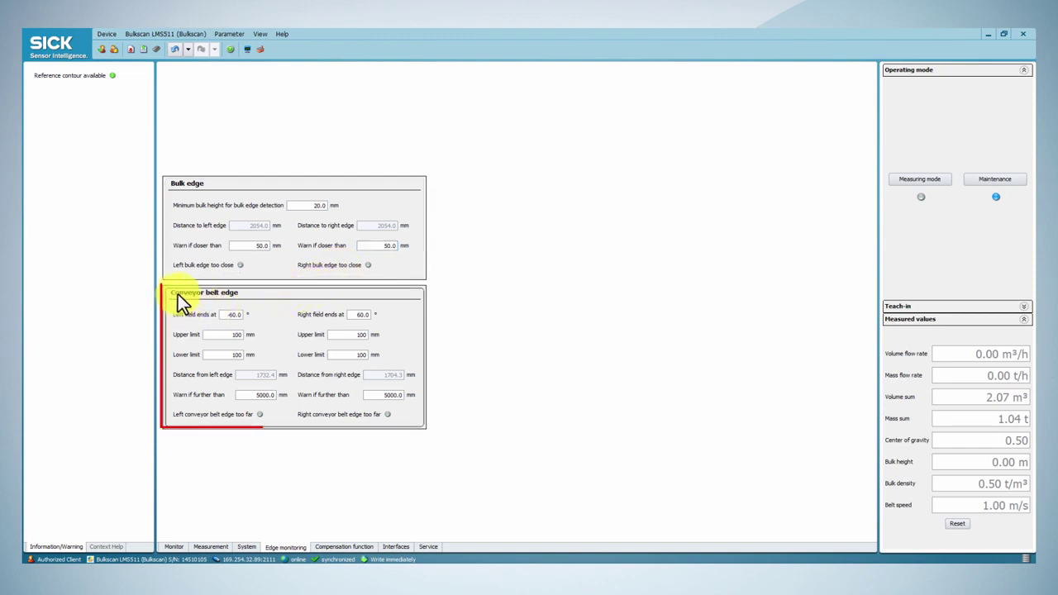
double_click(238, 335)
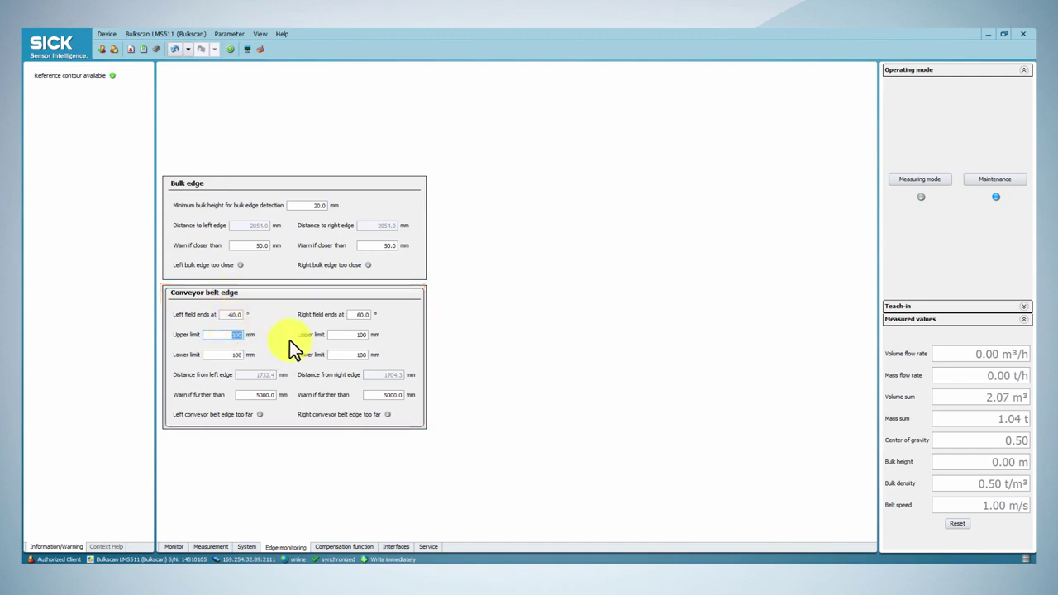
double_click(361, 334)
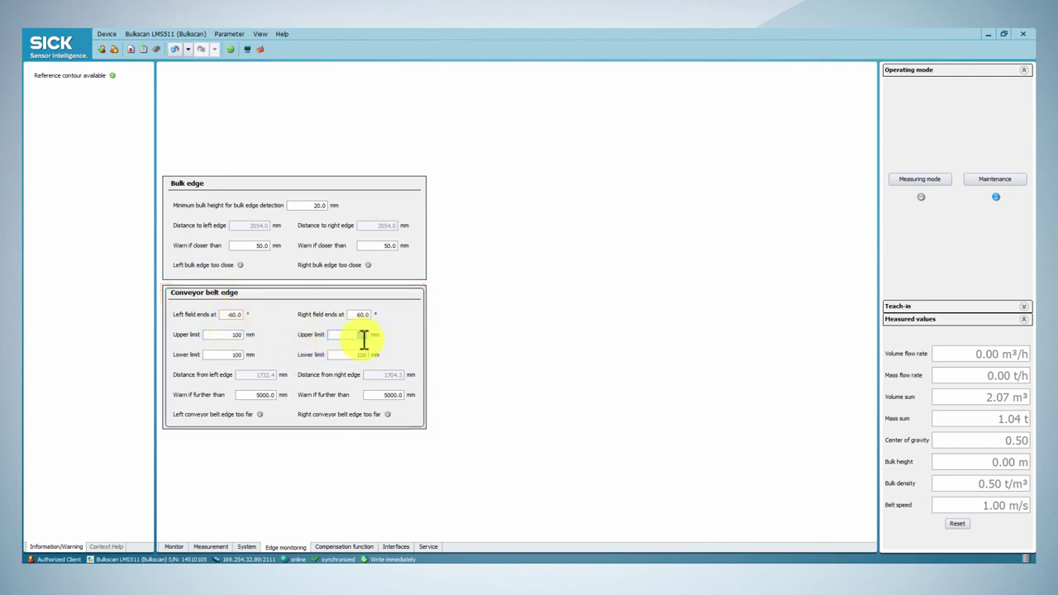
double_click(240, 354)
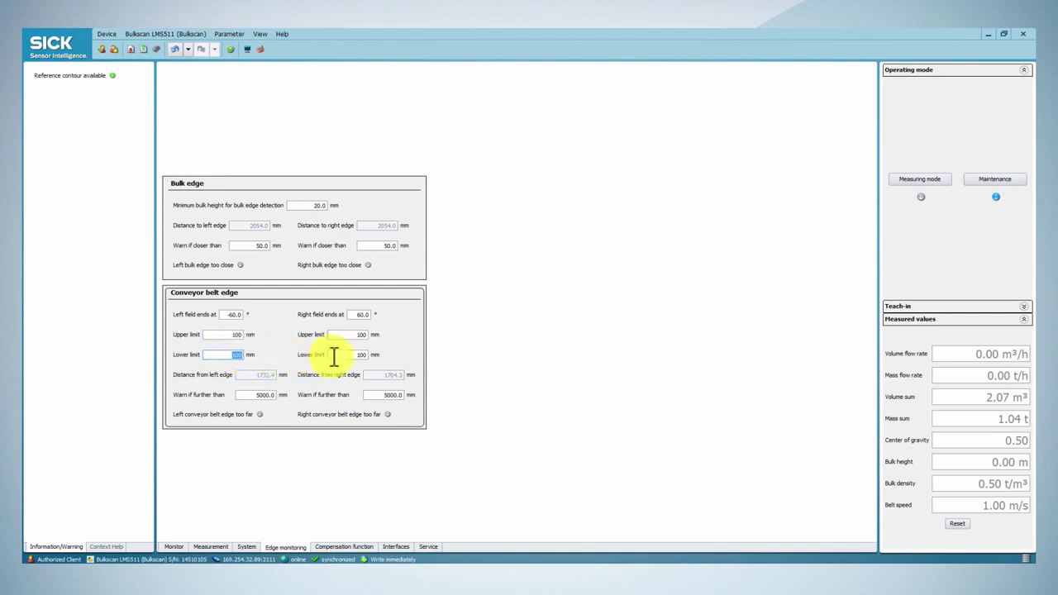
double_click(357, 354)
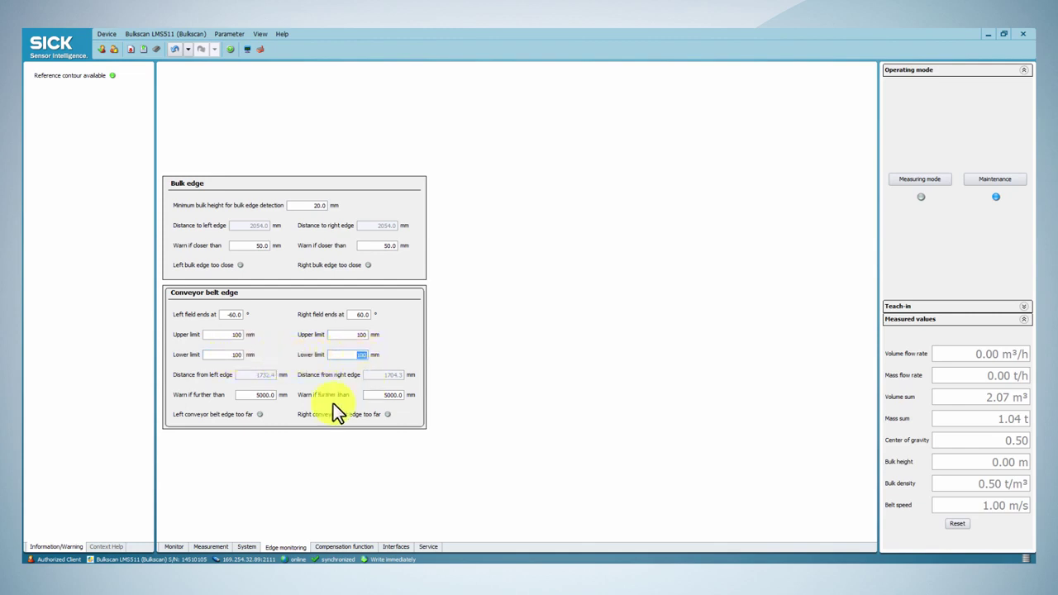
double_click(263, 395)
double_click(385, 395)
On the Interfaces page, review the digital inputs, including the reset counters input
click(400, 546)
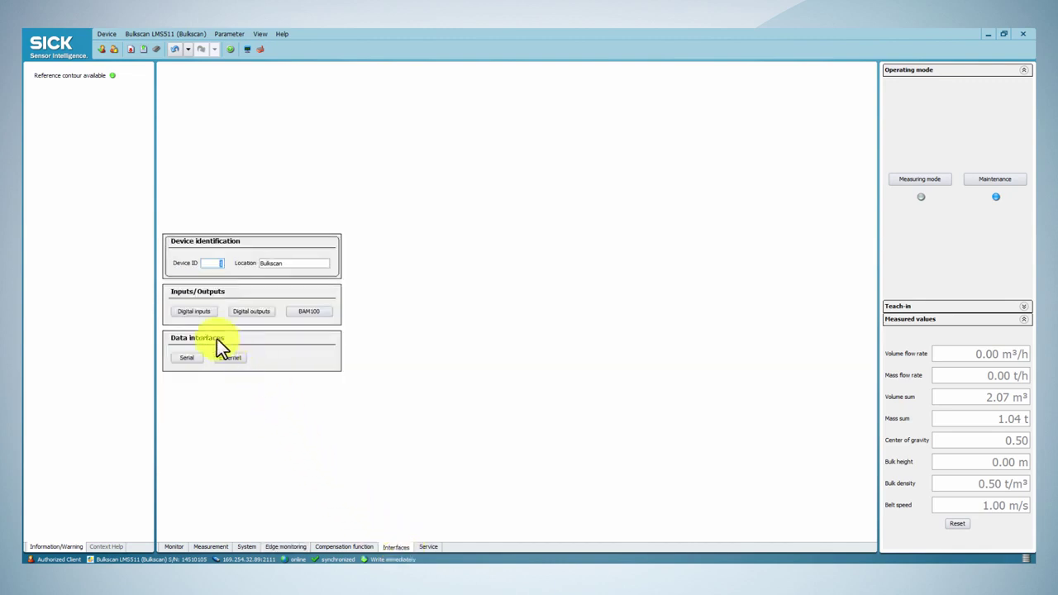
click(200, 301)
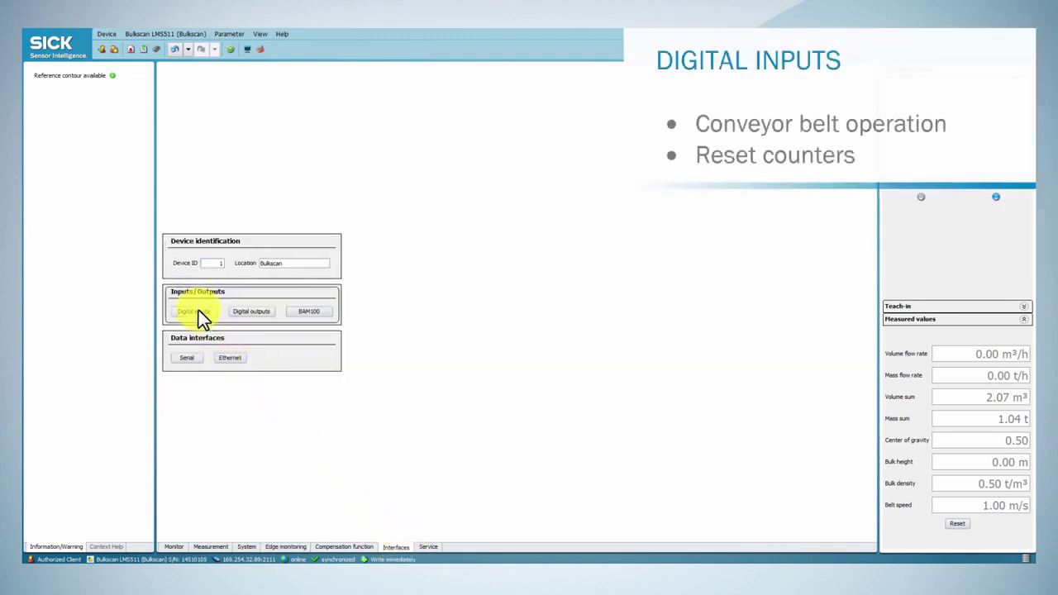
click(198, 312)
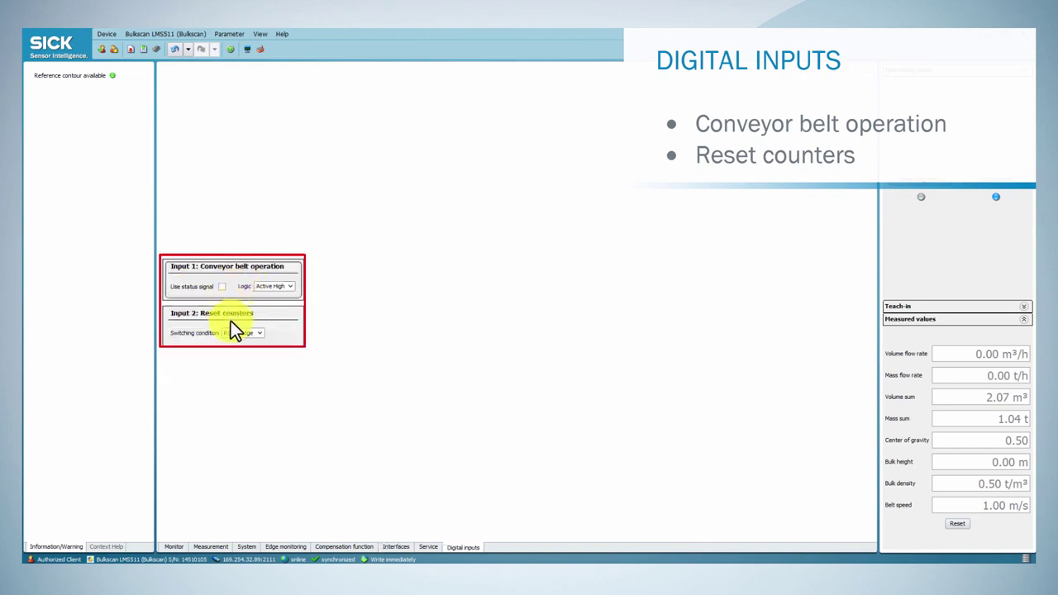
click(230, 321)
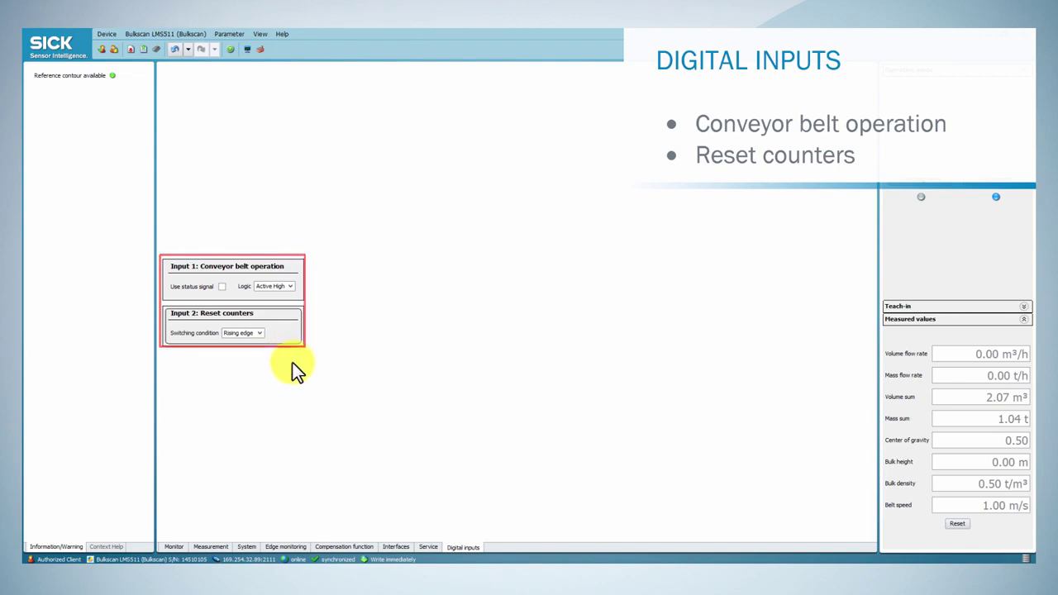
click(396, 547)
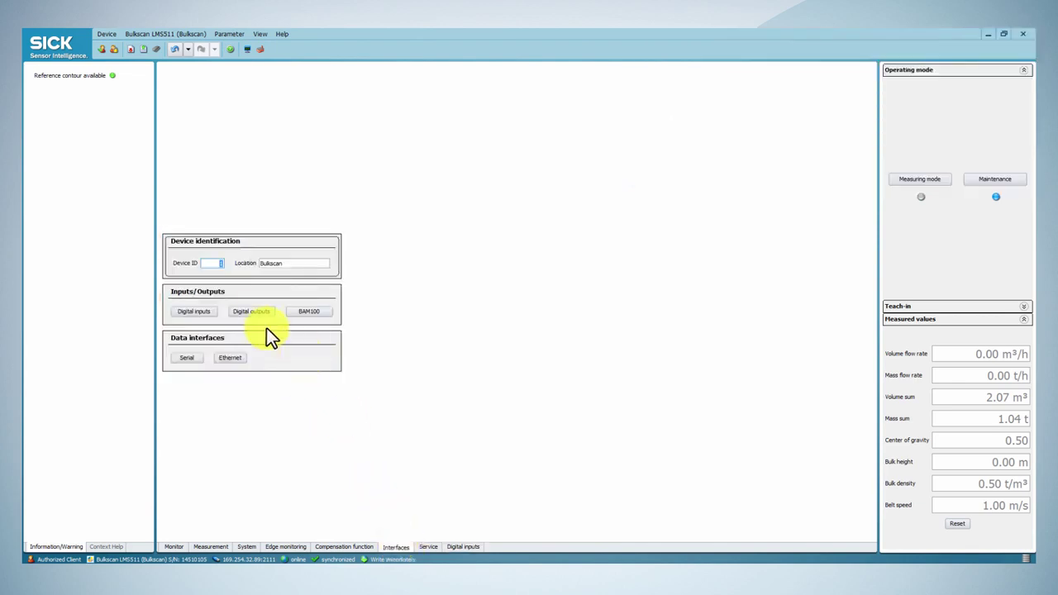
Assign digital Output 1 to Information/Warning covering all warning types
click(245, 310)
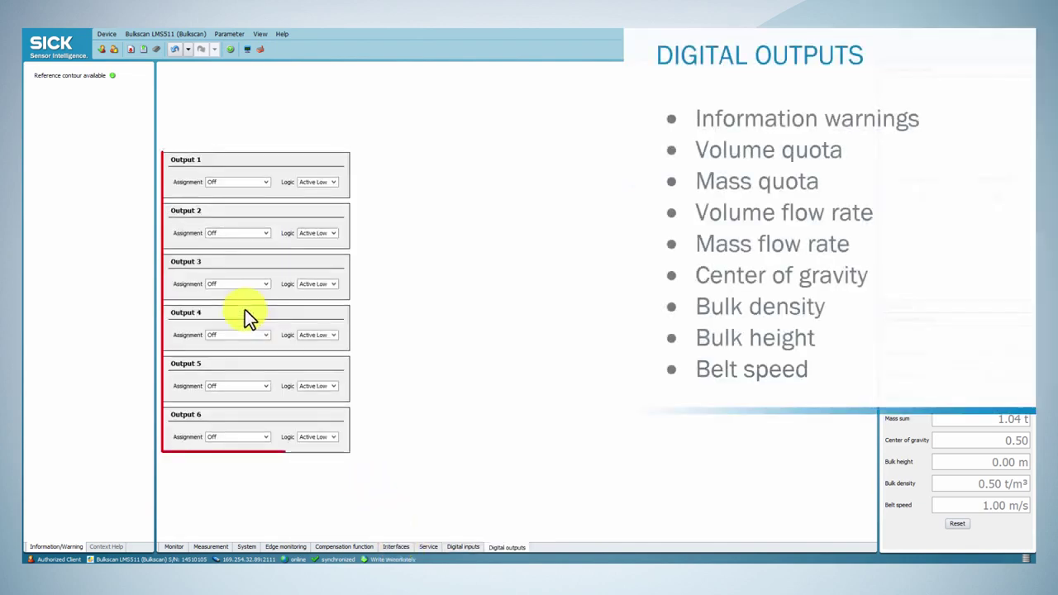
click(263, 183)
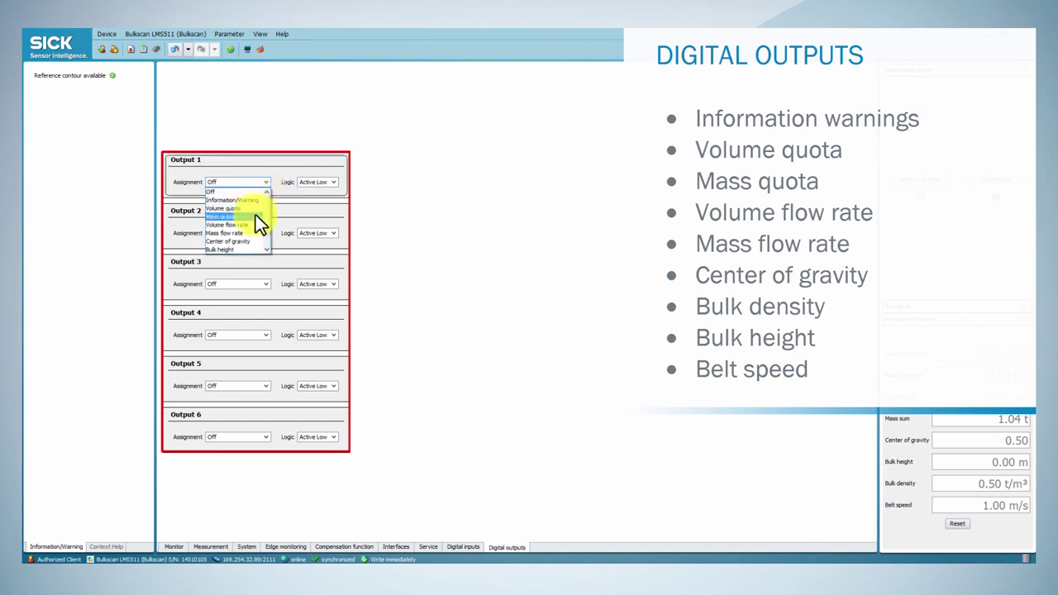
scroll(266, 244, down, 1)
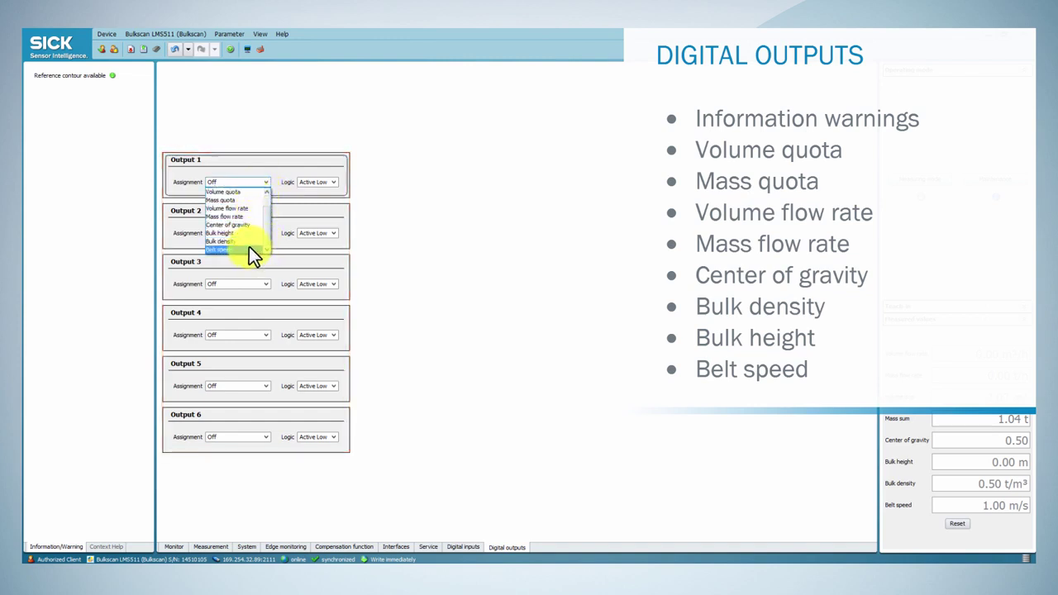
scroll(249, 246, up, 1)
click(236, 199)
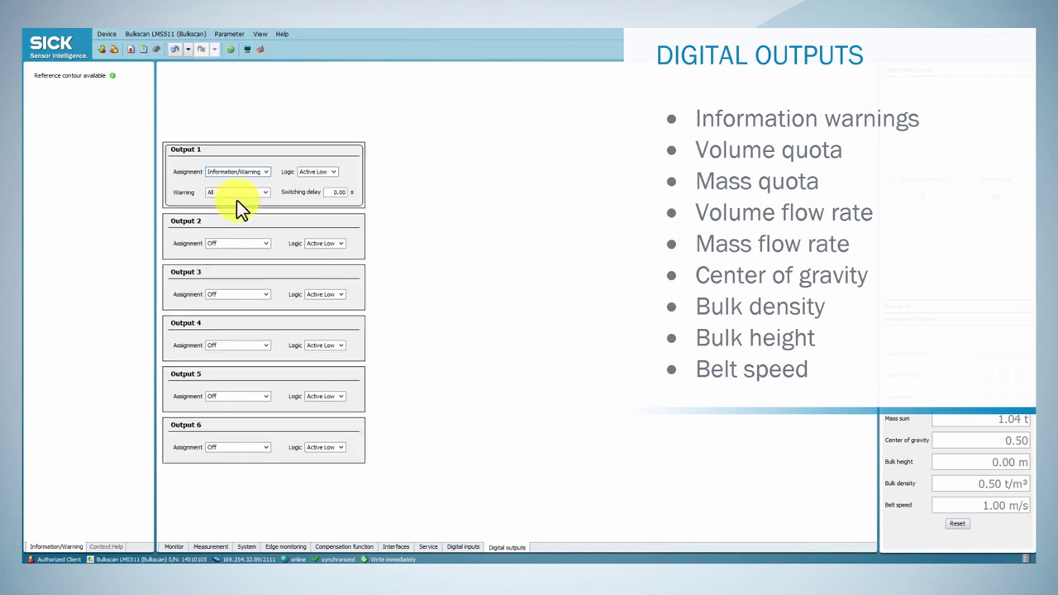
click(263, 192)
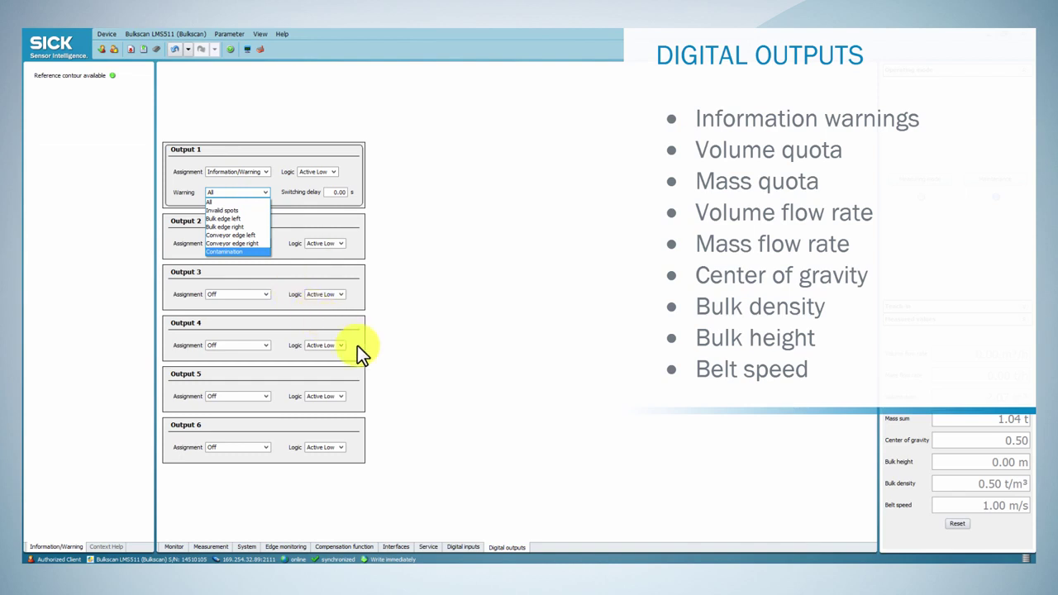
Open the BAM100 settings and keep analog output 1 on volume flow rate
click(391, 545)
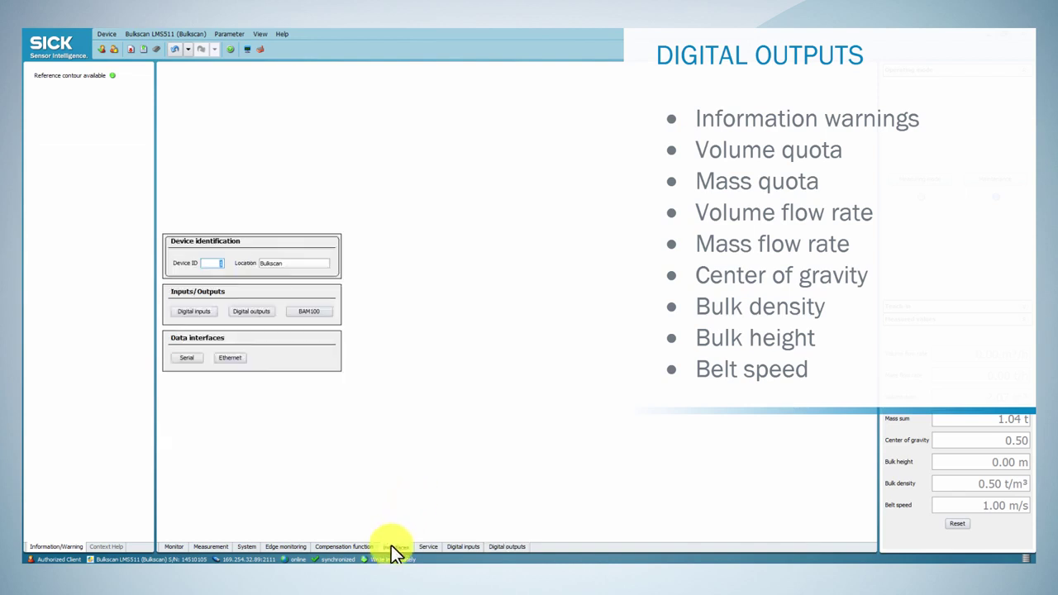
click(304, 312)
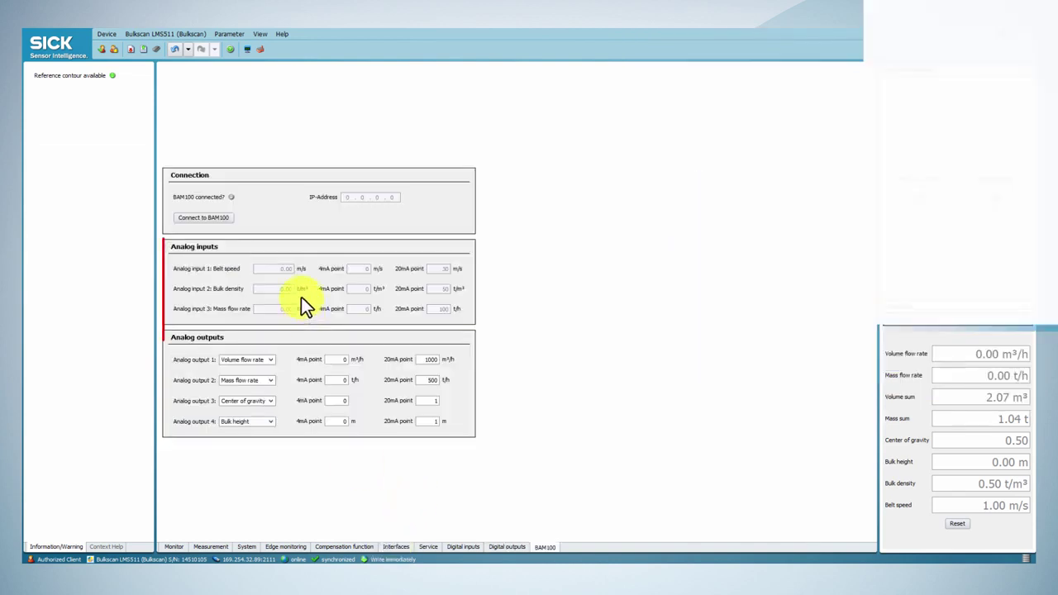
click(269, 361)
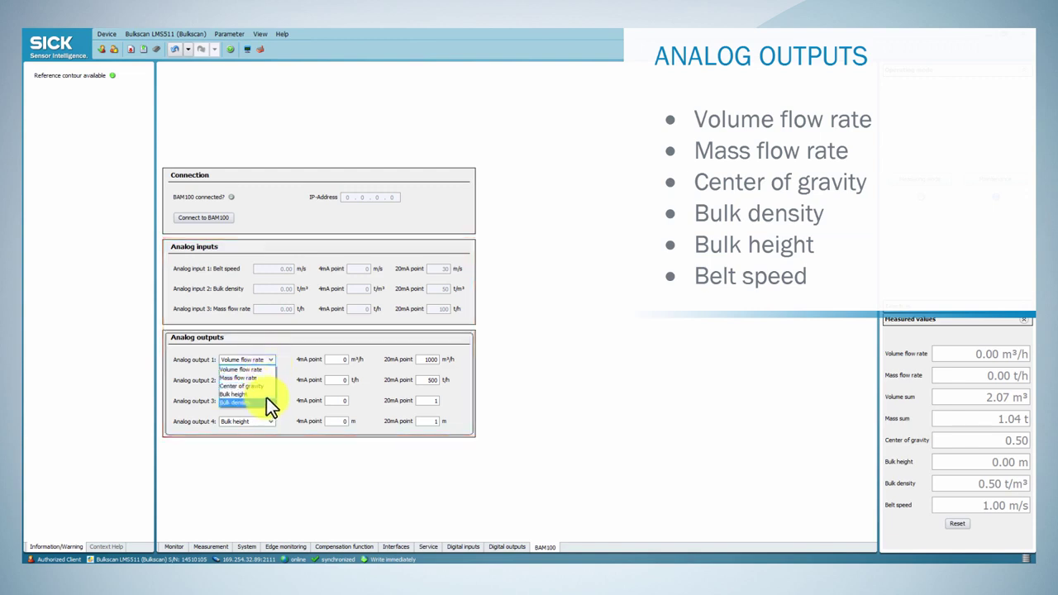
click(270, 370)
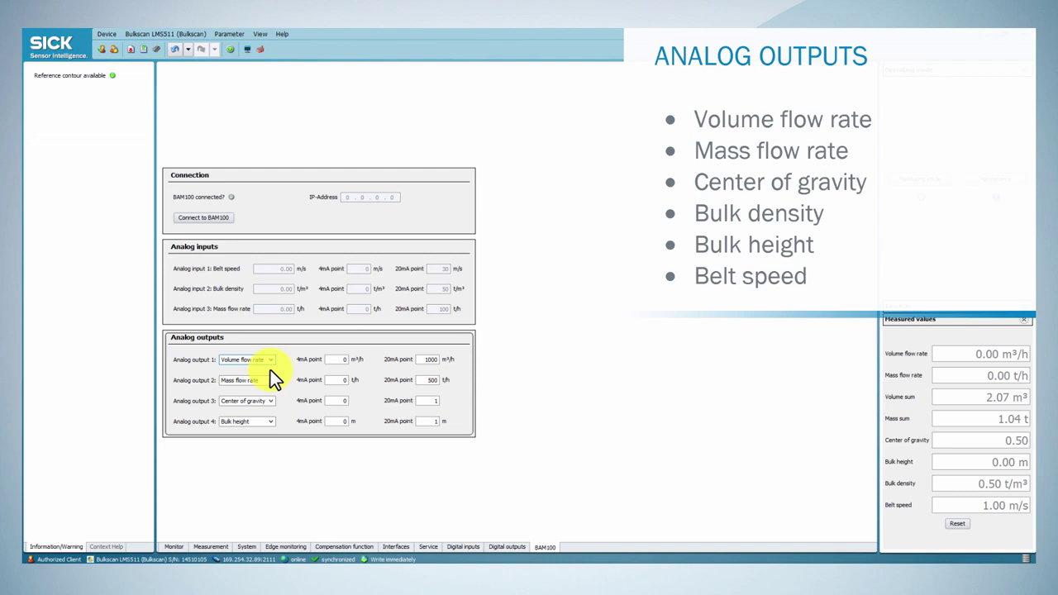